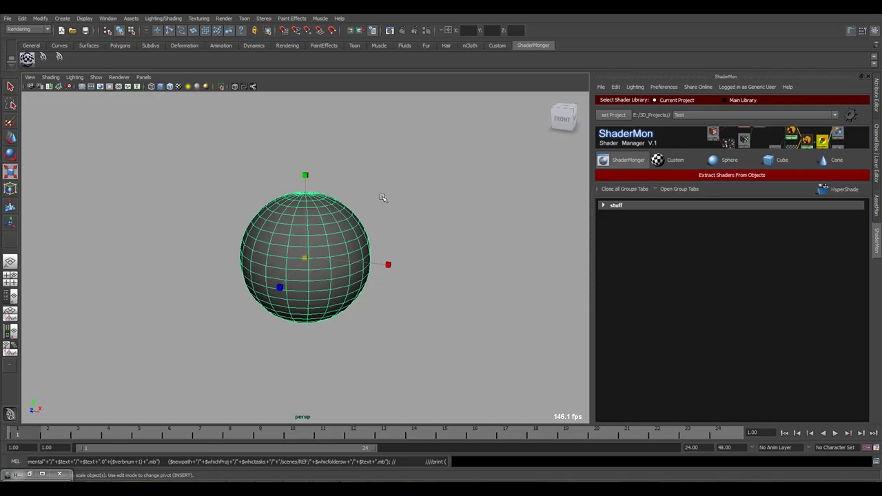
Adjust the viewport, check the stuff shader group, then select the sphere
click(384, 232)
alt+drag(385, 232, 338, 246)
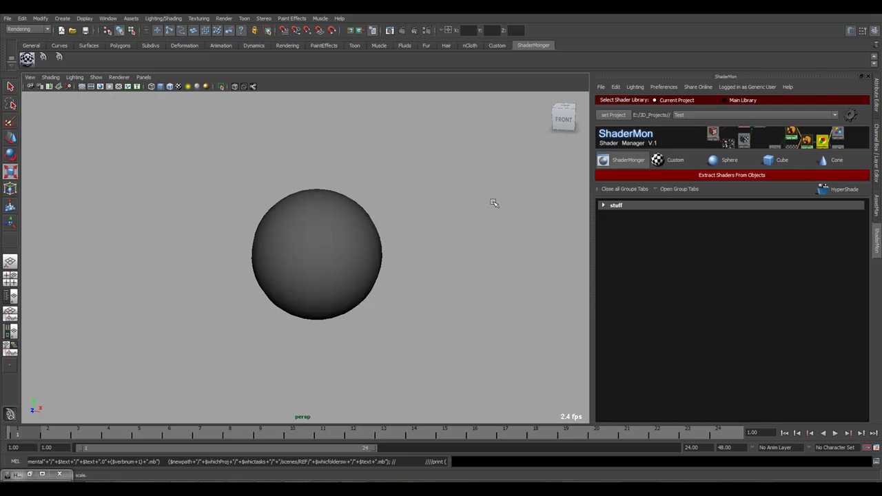
click(617, 206)
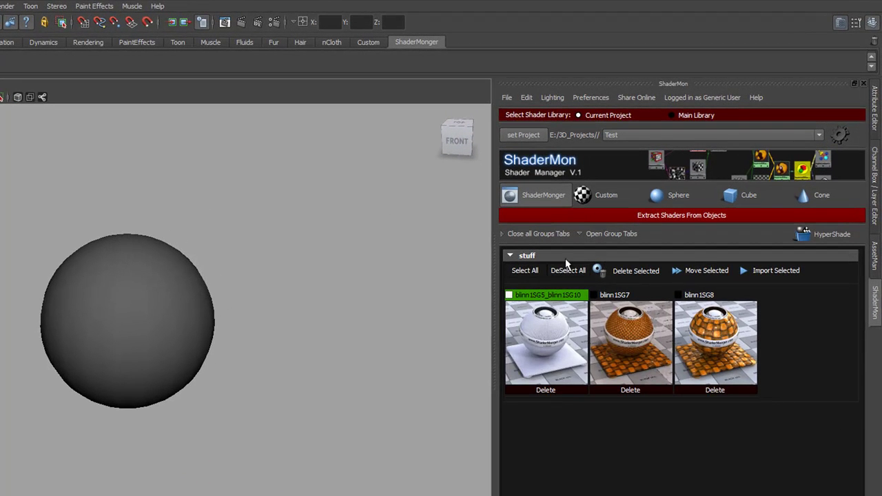
click(629, 259)
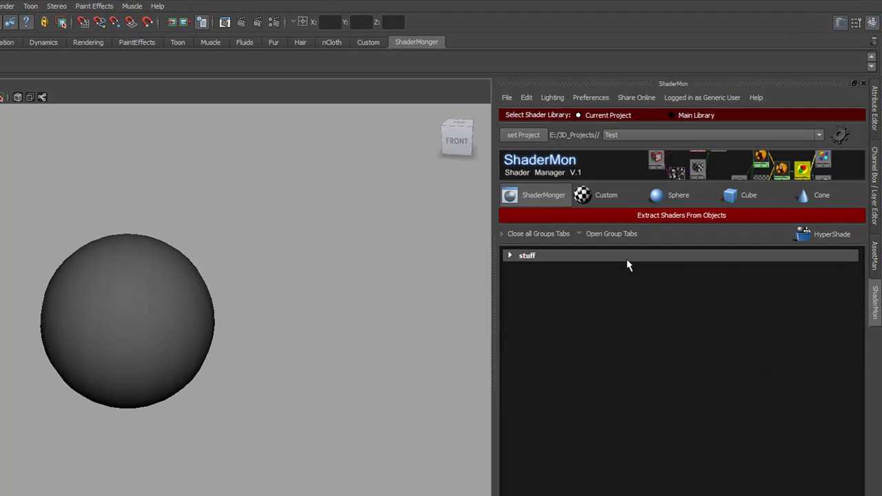
click(130, 322)
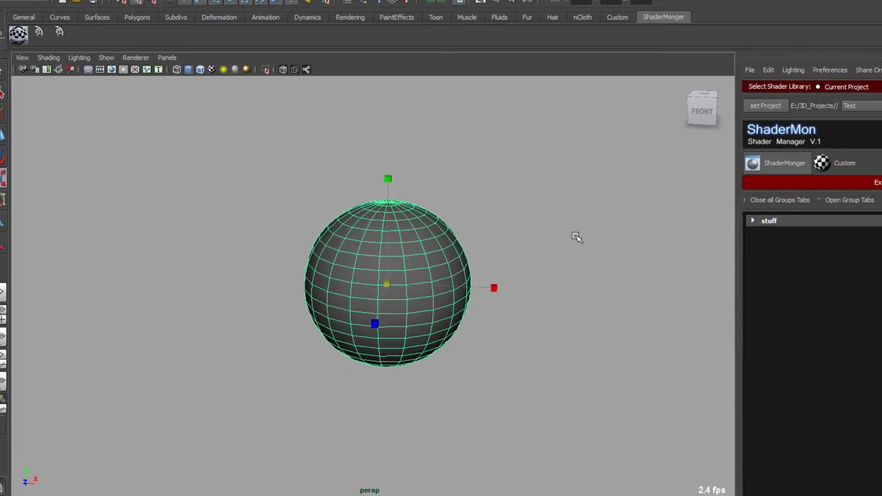
click(317, 277)
click(431, 246)
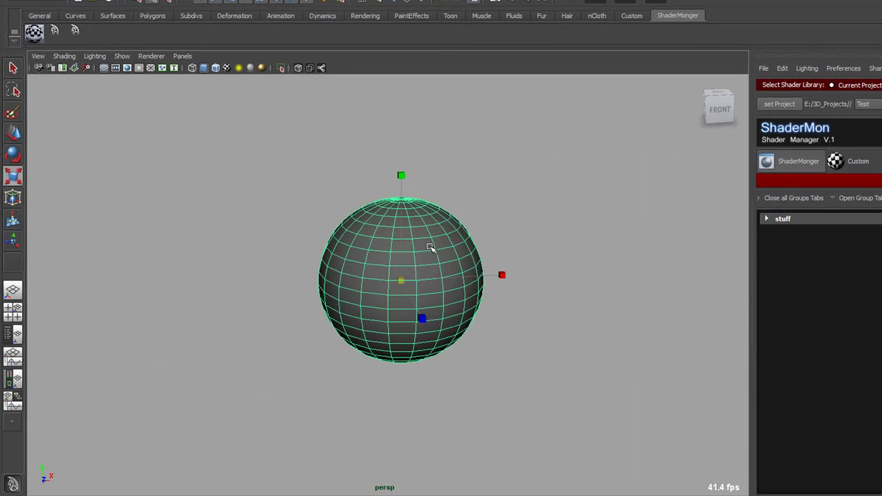
Assign a new Phong material to the sphere
right_click(430, 247)
right_click(419, 265)
mouse_move(444, 387)
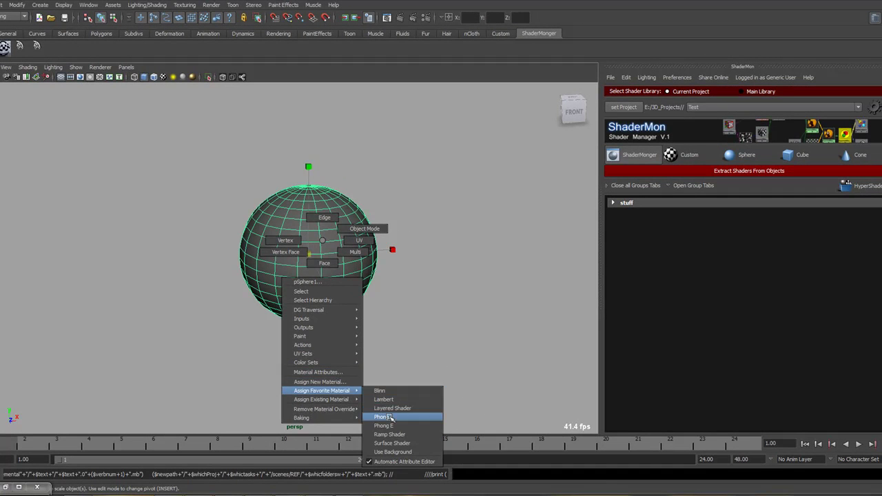
click(389, 417)
Set the Phong material's colour to red and reselect the sphere
drag(788, 208, 865, 208)
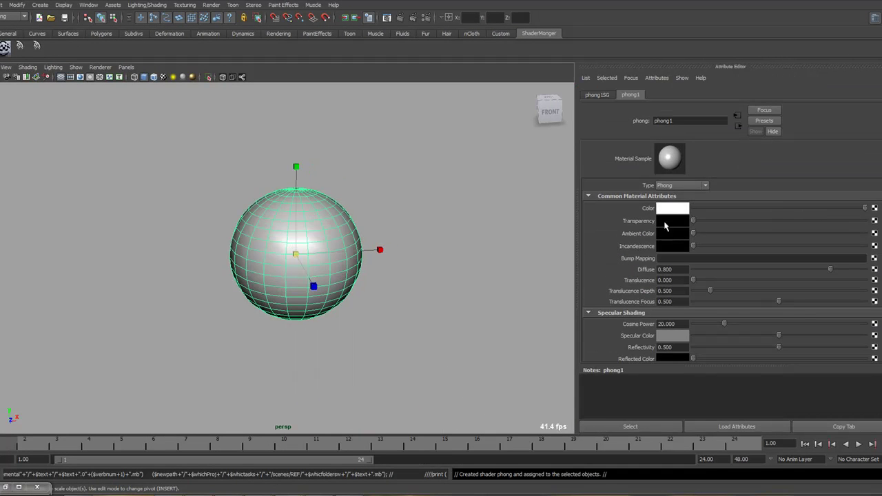
click(661, 211)
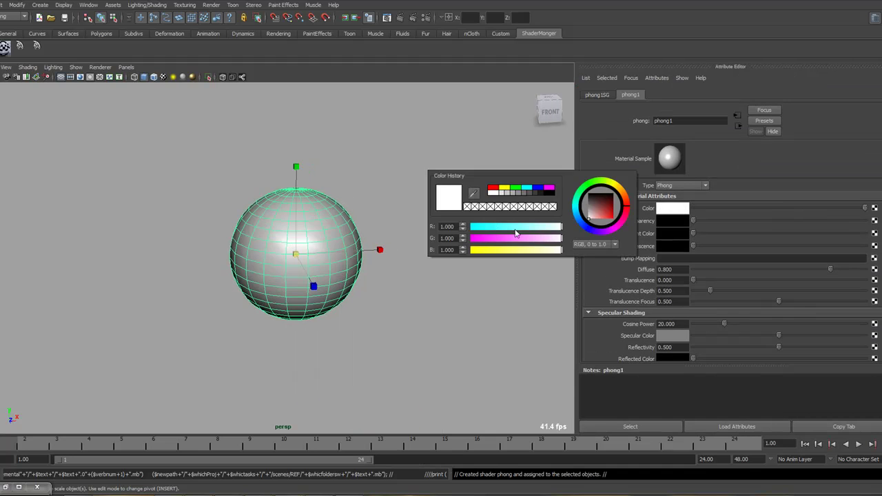
click(613, 225)
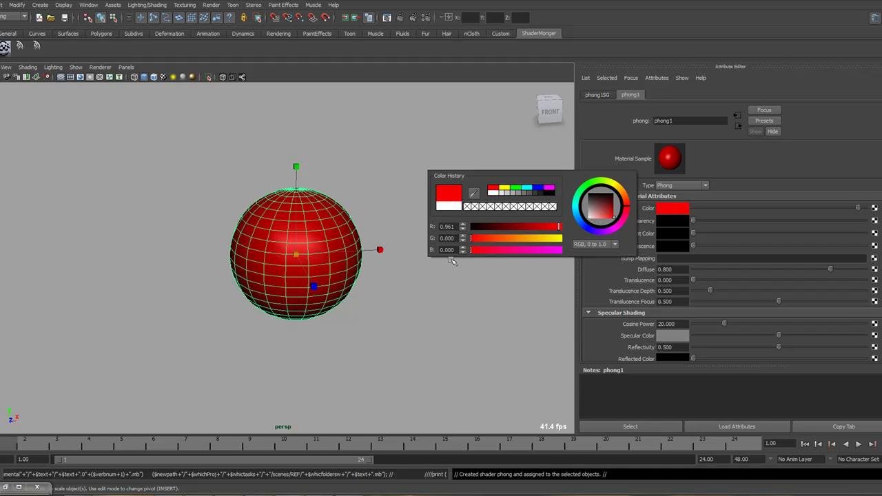
click(365, 259)
click(327, 241)
scroll(338, 238, up, 3)
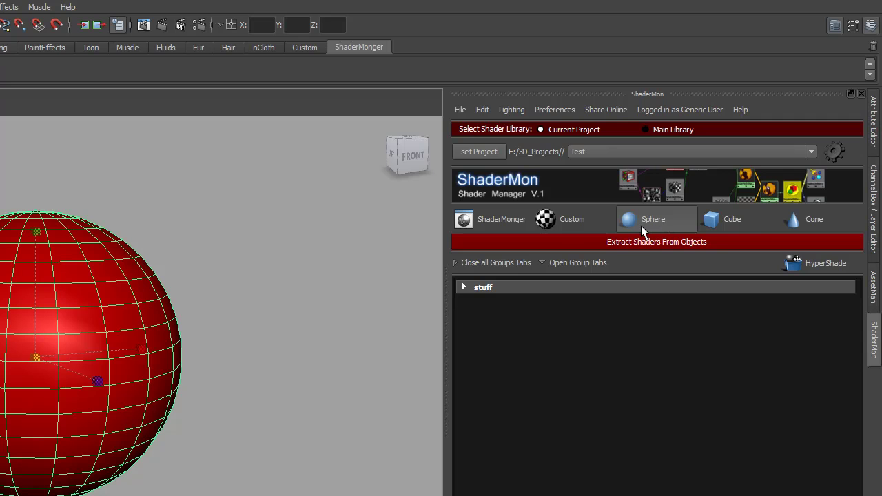
Return ShaderMon to its shader library view and select the red sphere
click(517, 227)
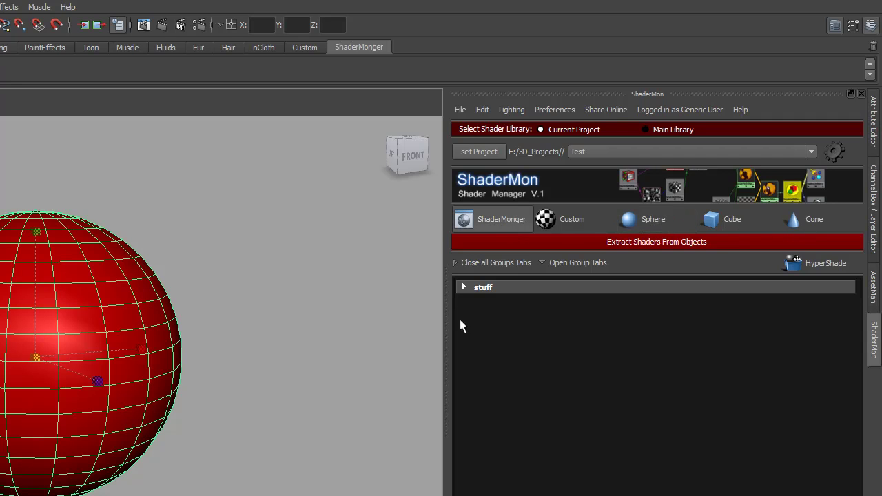
click(223, 331)
click(95, 350)
click(206, 291)
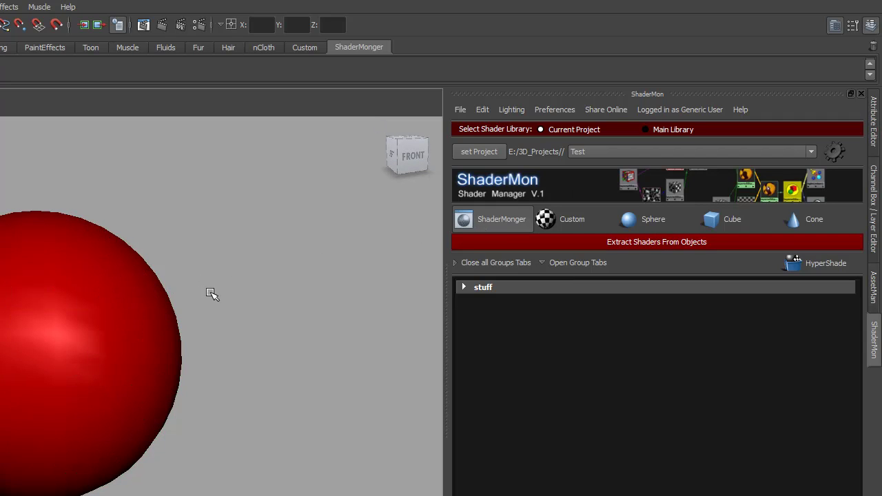
click(127, 326)
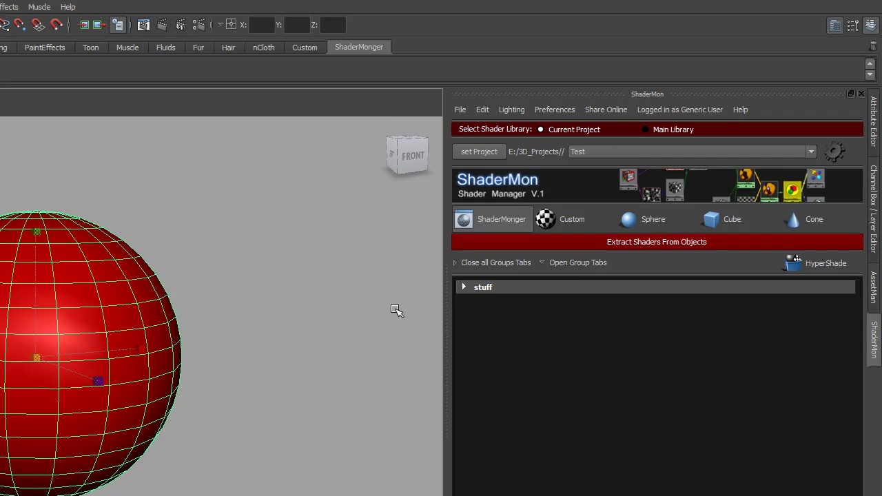
Extract the sphere's shader with Rename shaders checked and New Folder chosen for storage
click(553, 241)
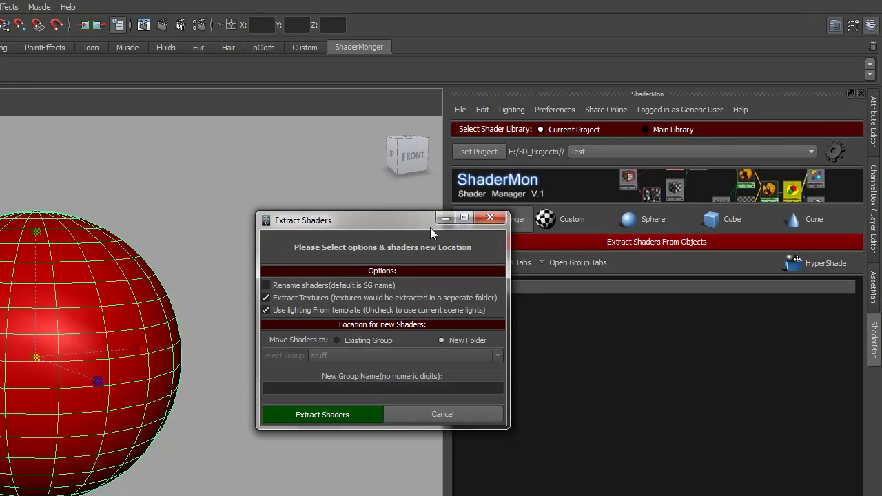
drag(381, 229, 306, 216)
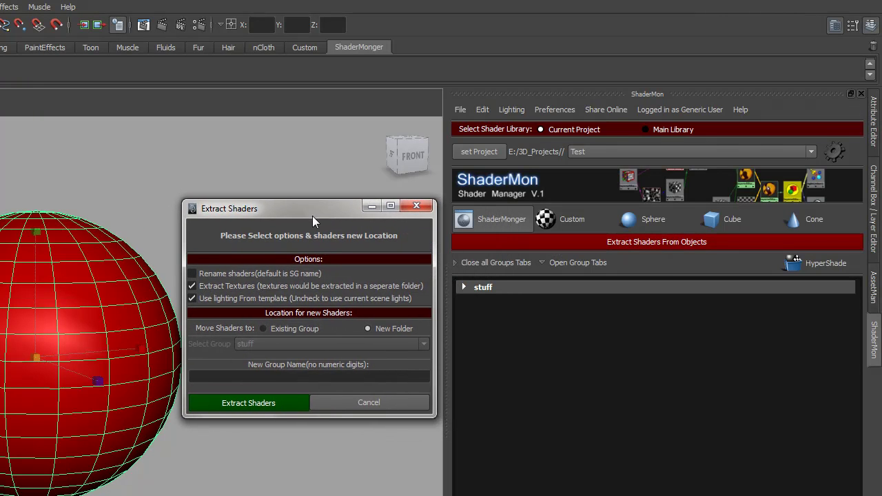
click(219, 274)
click(283, 329)
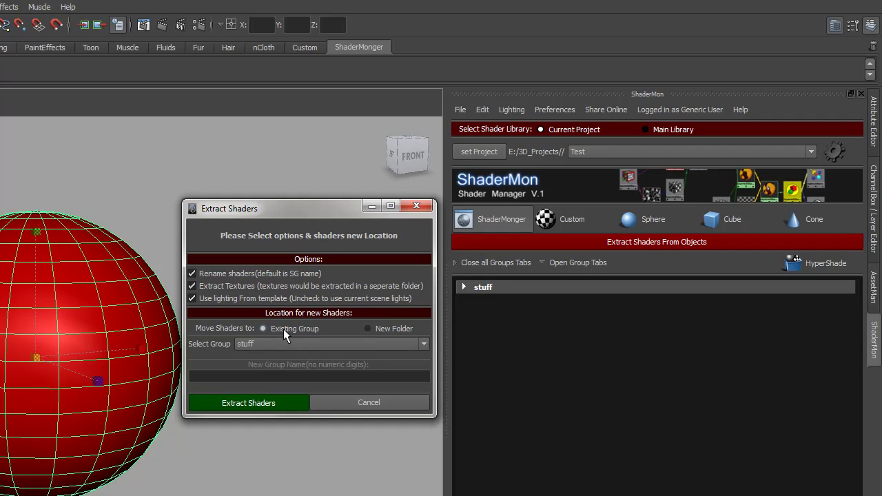
click(300, 343)
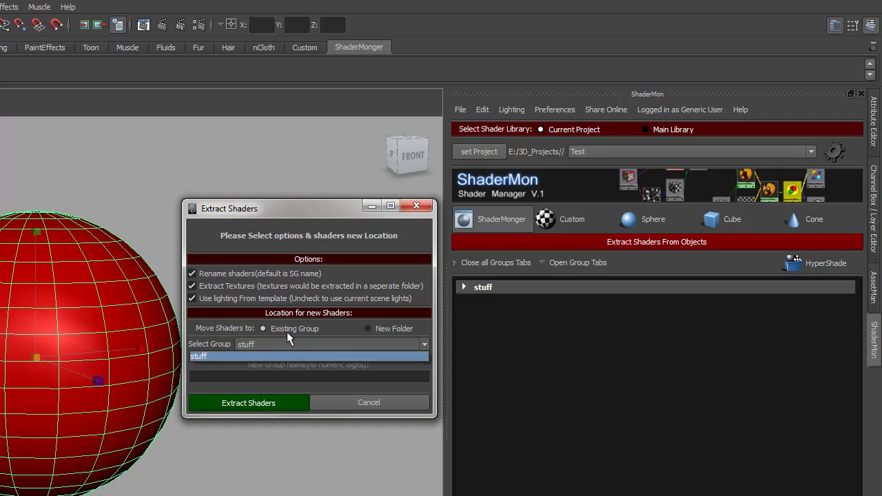
click(378, 329)
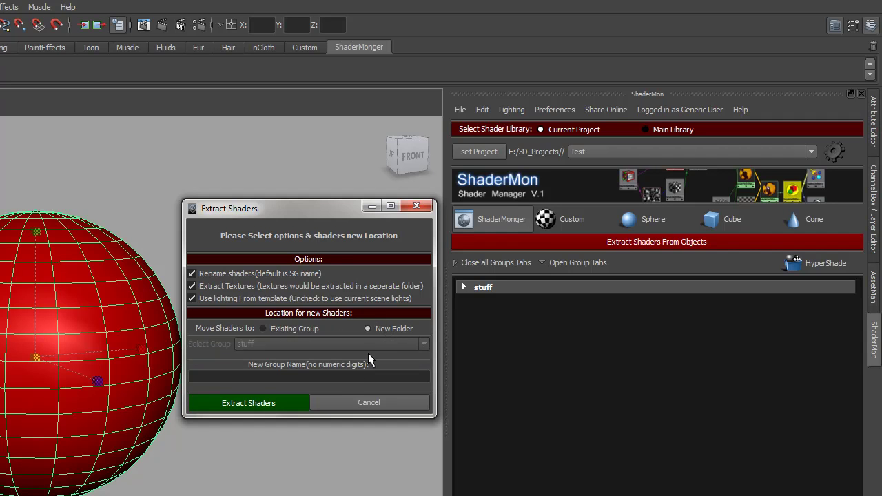
click(318, 376)
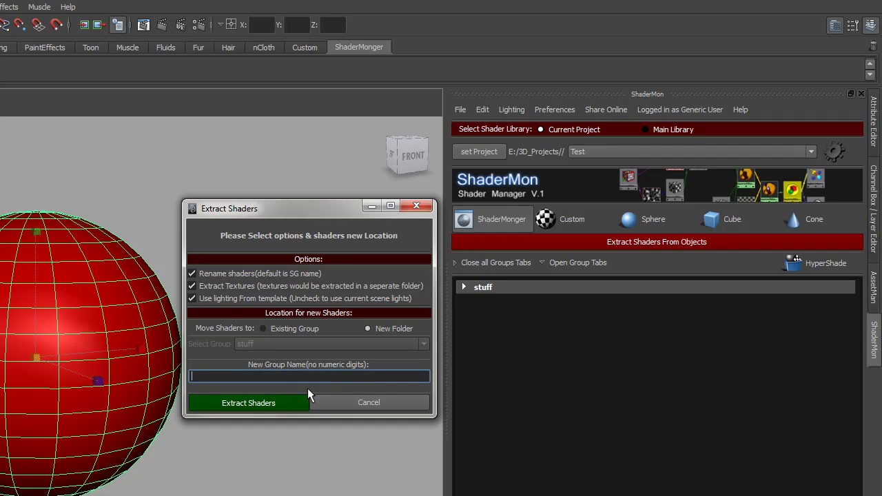
click(254, 404)
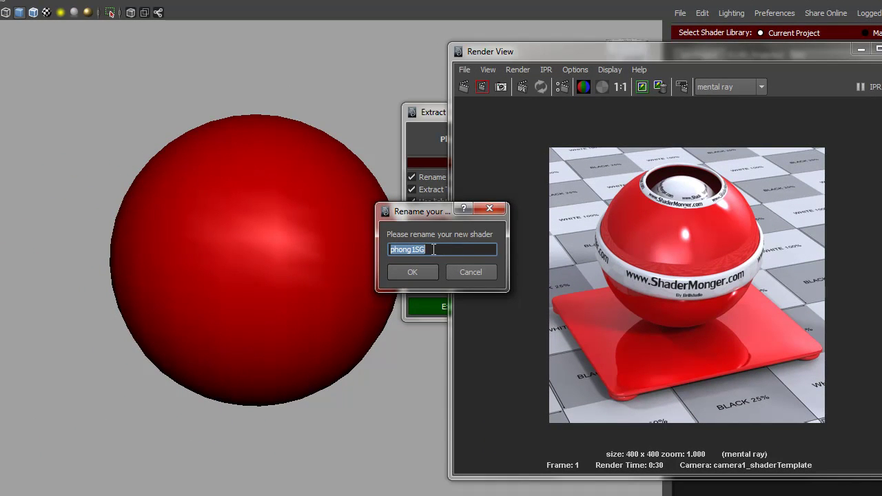
Rename the extracted shader from phong1SG to 'redShader'
text(redShader)
click(413, 273)
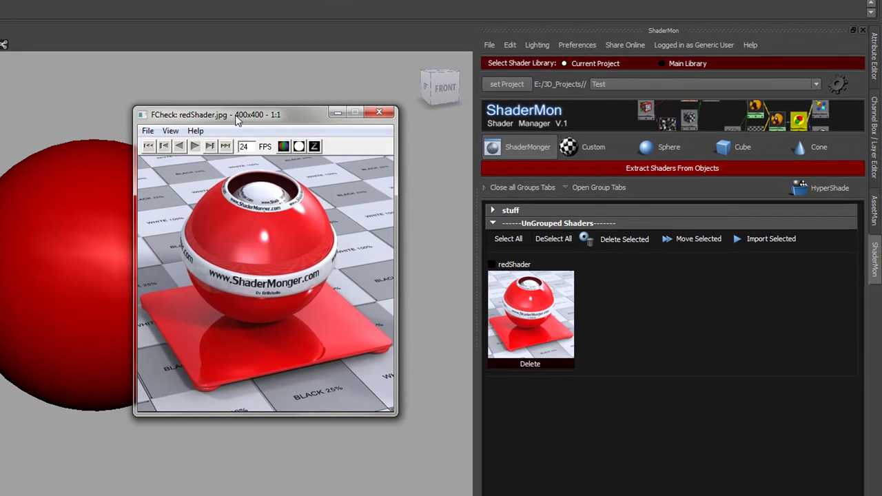
drag(236, 116, 196, 132)
click(338, 128)
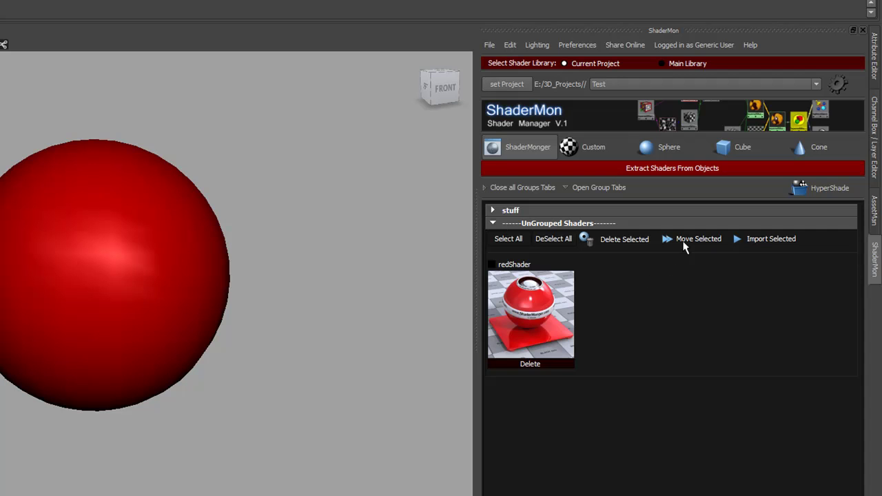
Move redShader into a new ShaderMon group named 'colors' and expand that group
click(492, 264)
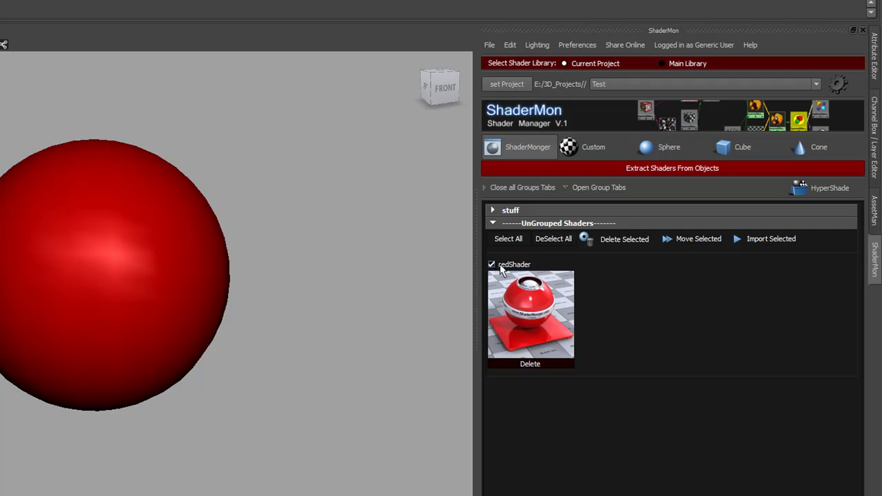
click(696, 240)
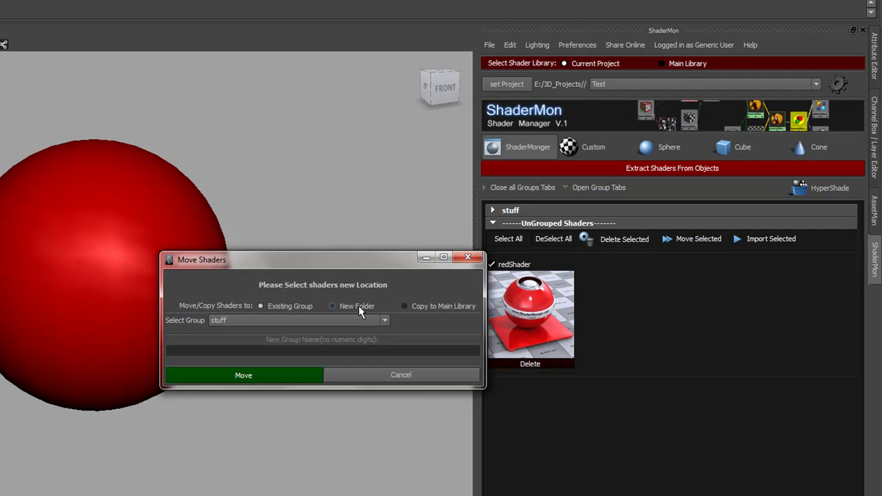
click(347, 307)
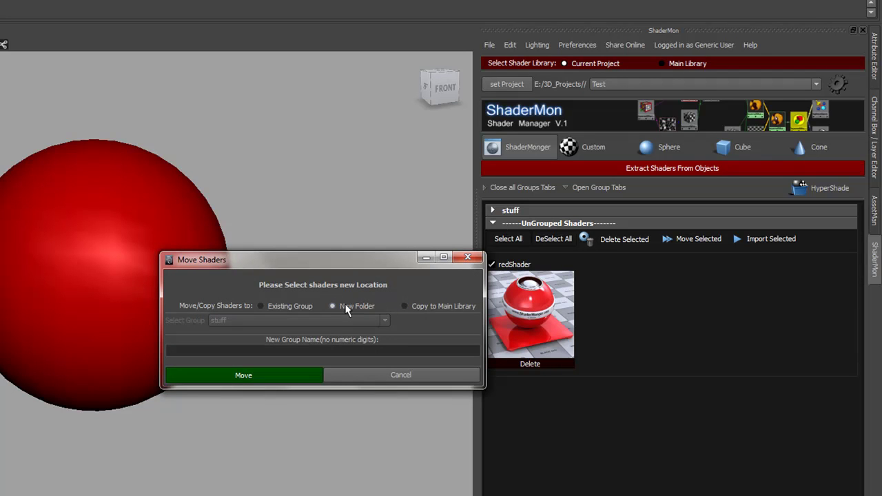
click(330, 350)
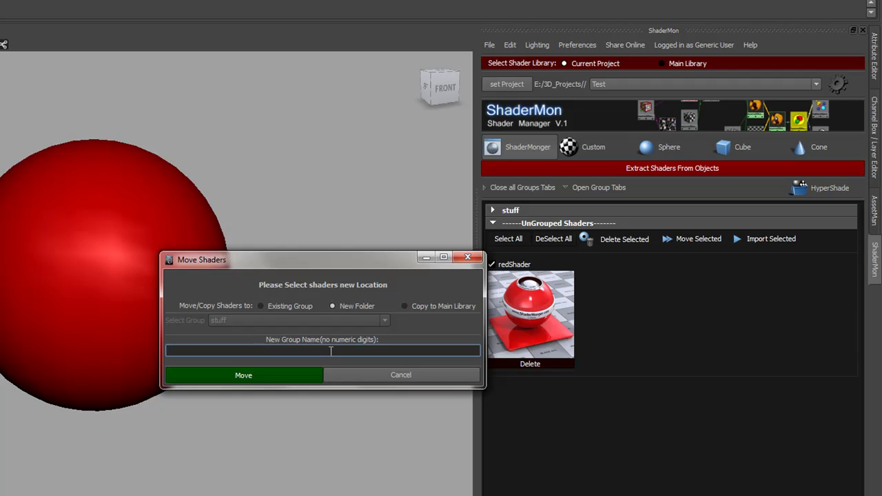
text(colors)
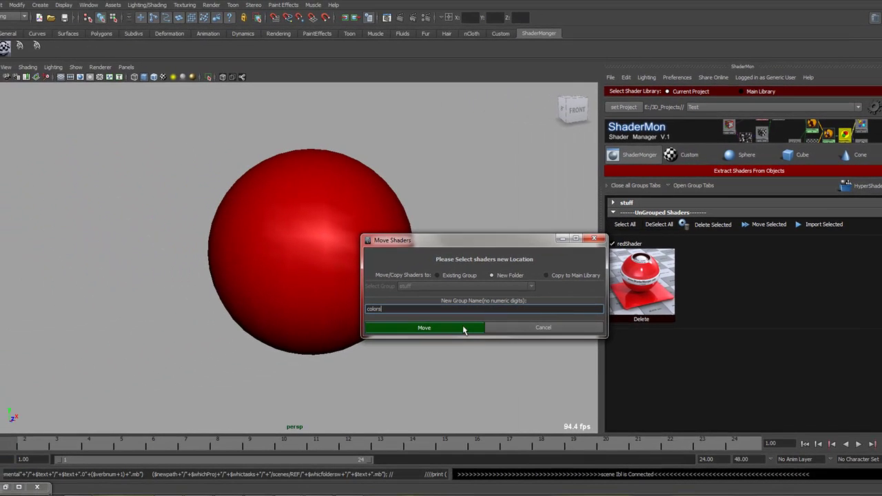
click(446, 333)
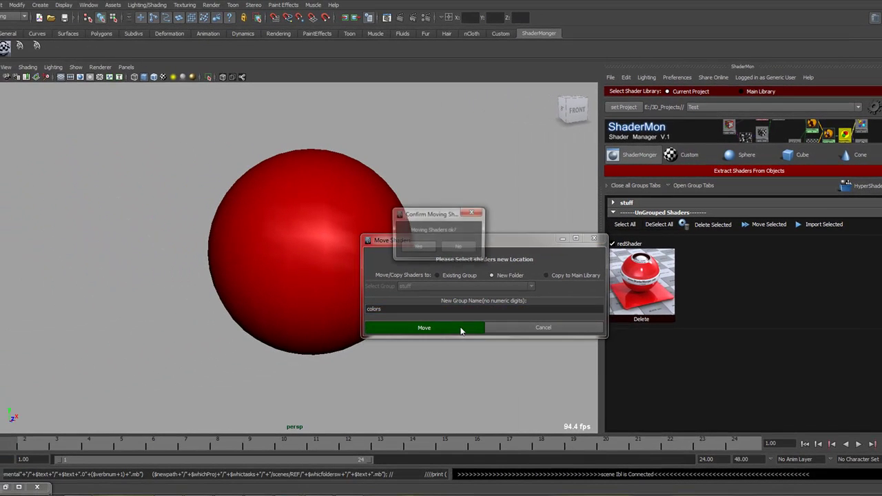
click(401, 250)
click(676, 203)
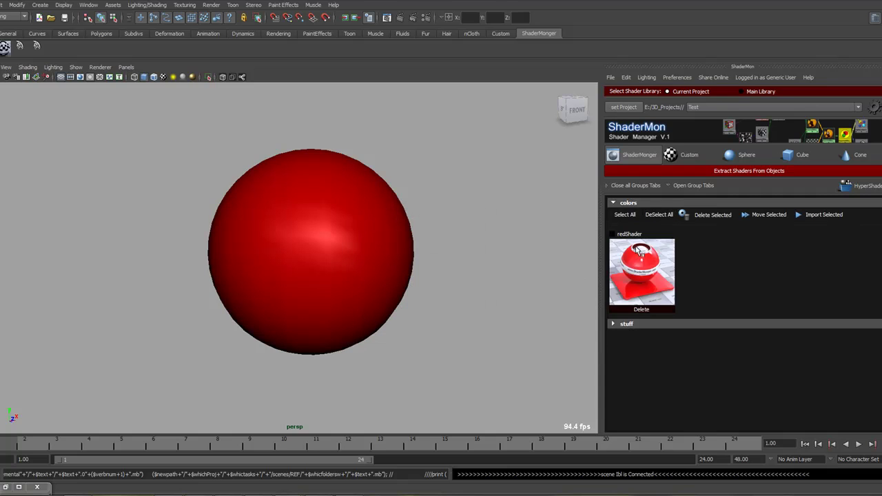